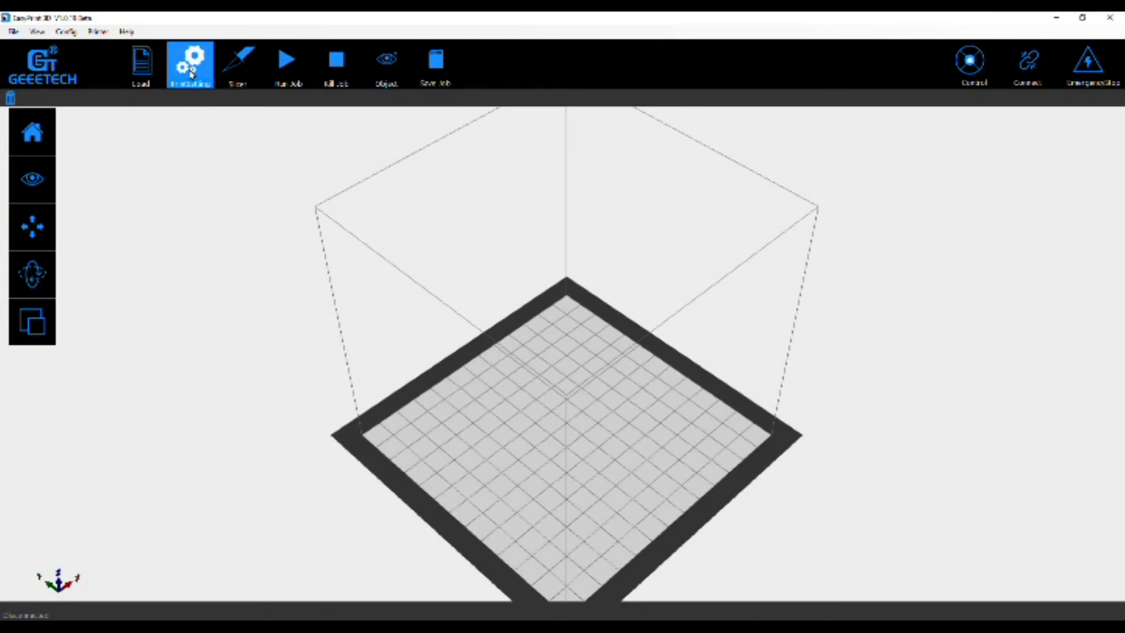
Step: Select D200 as the printer model in the Printer menu
{"action": "left_click", "coordinate": [65, 32]}
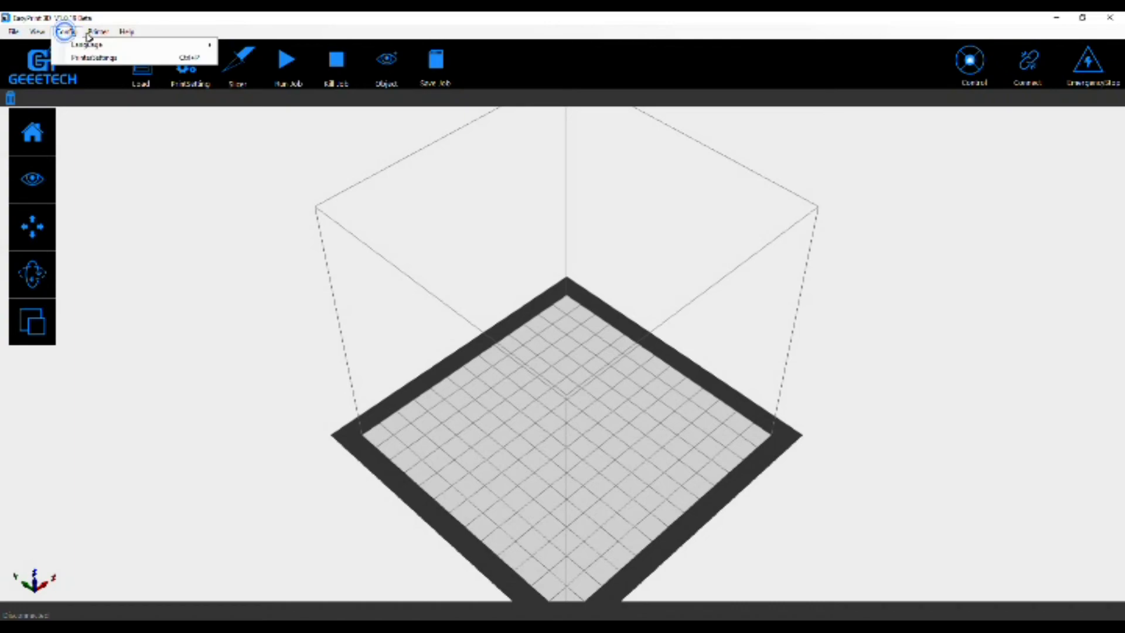
{"action": "left_click", "coordinate": [92, 32]}
{"action": "left_click", "coordinate": [96, 31]}
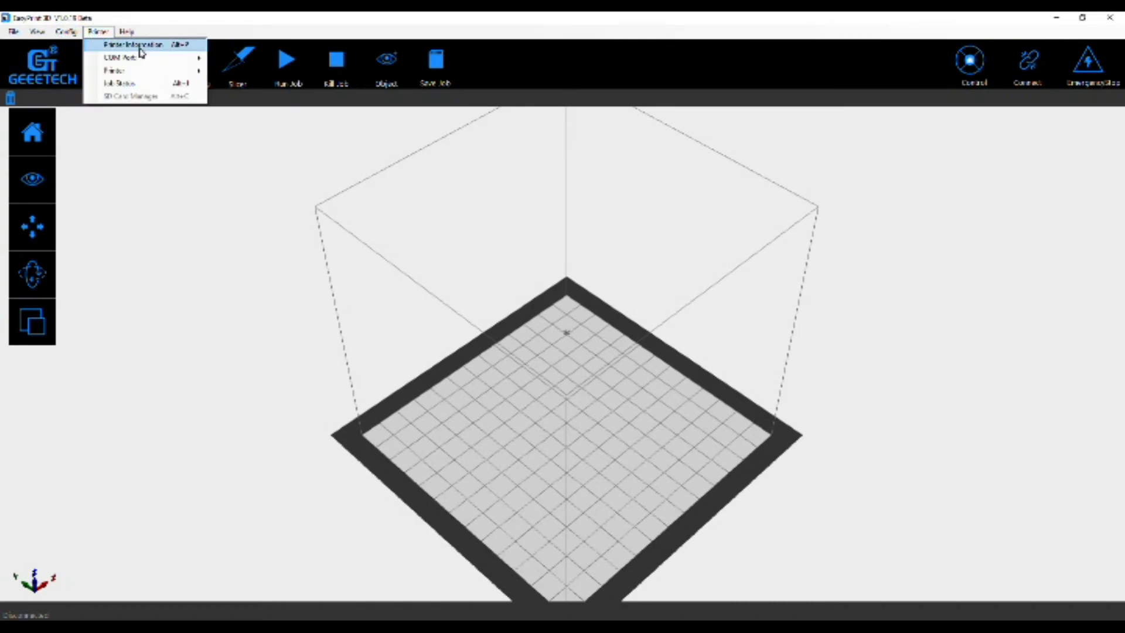
{"action": "mouse_move", "coordinate": [130, 75]}
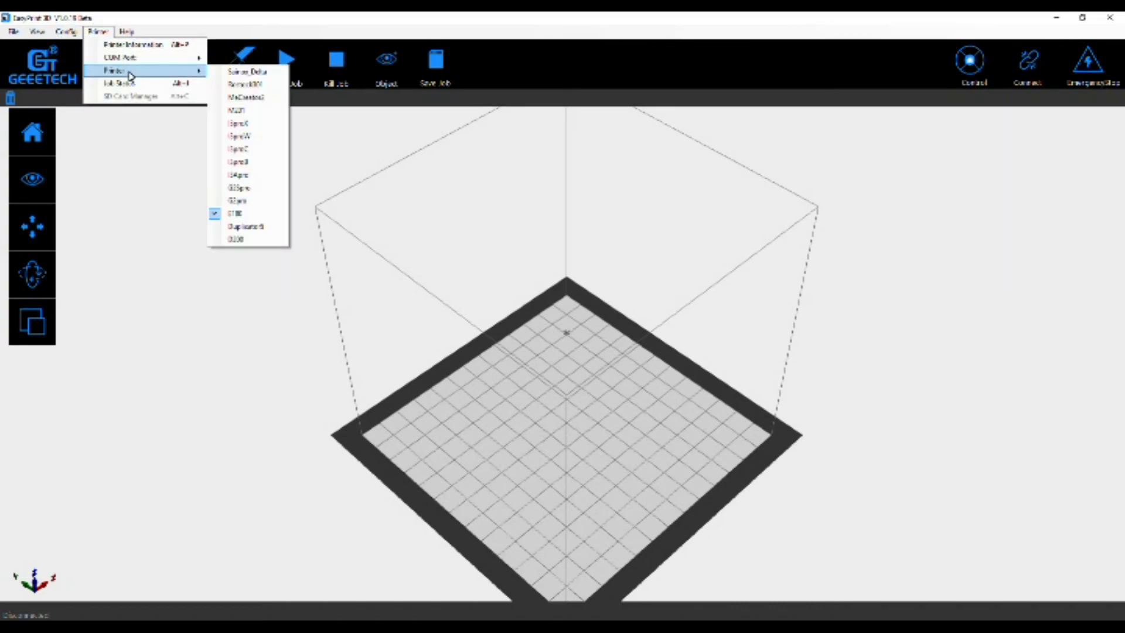
{"action": "left_click", "coordinate": [240, 241]}
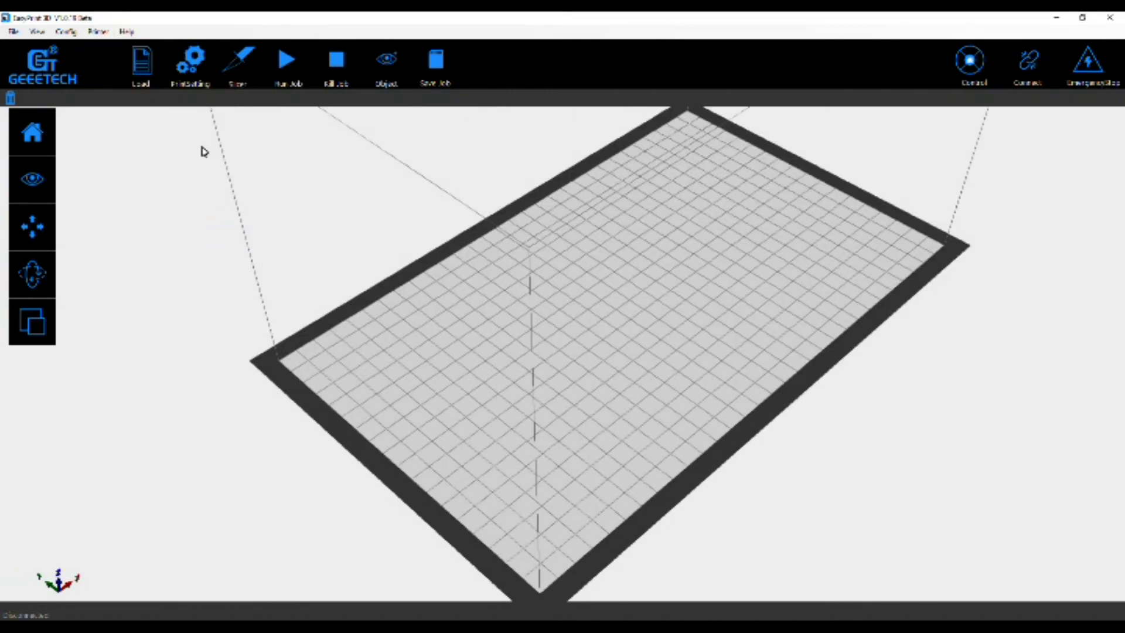
Step: Set the printer's communication port to COM4
{"action": "left_click", "coordinate": [97, 31]}
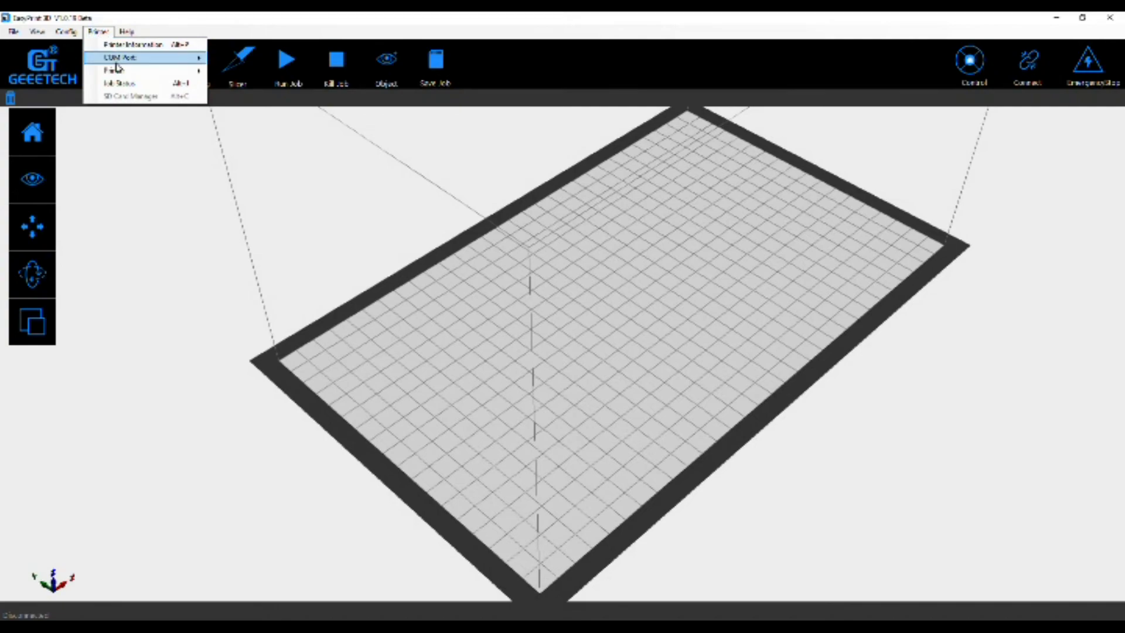
{"action": "mouse_move", "coordinate": [119, 58]}
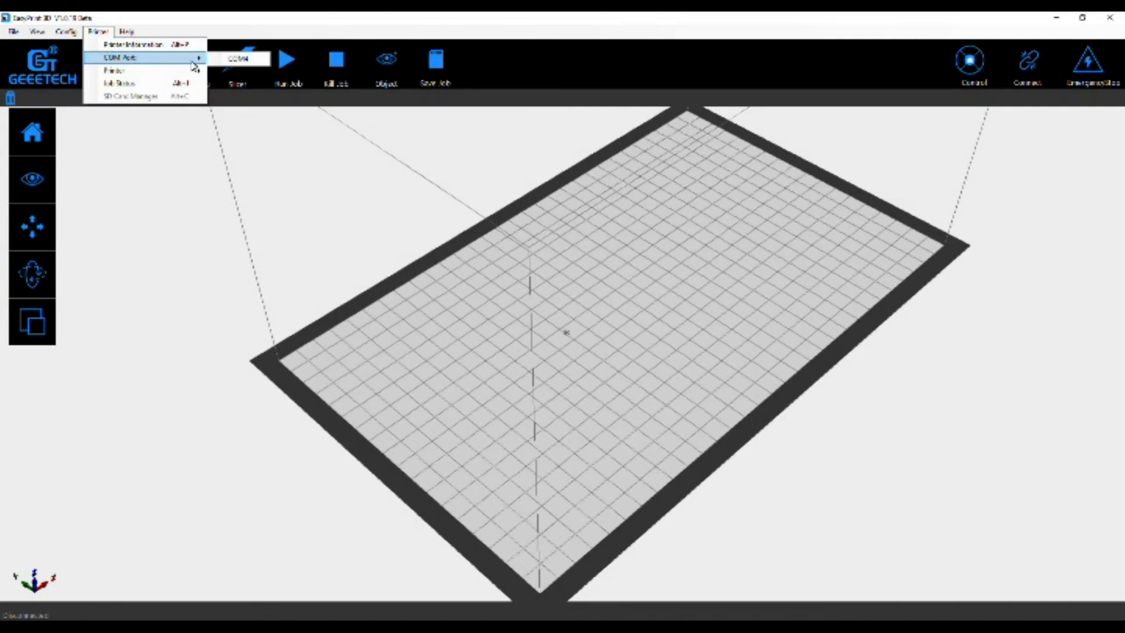
{"action": "left_click", "coordinate": [237, 60]}
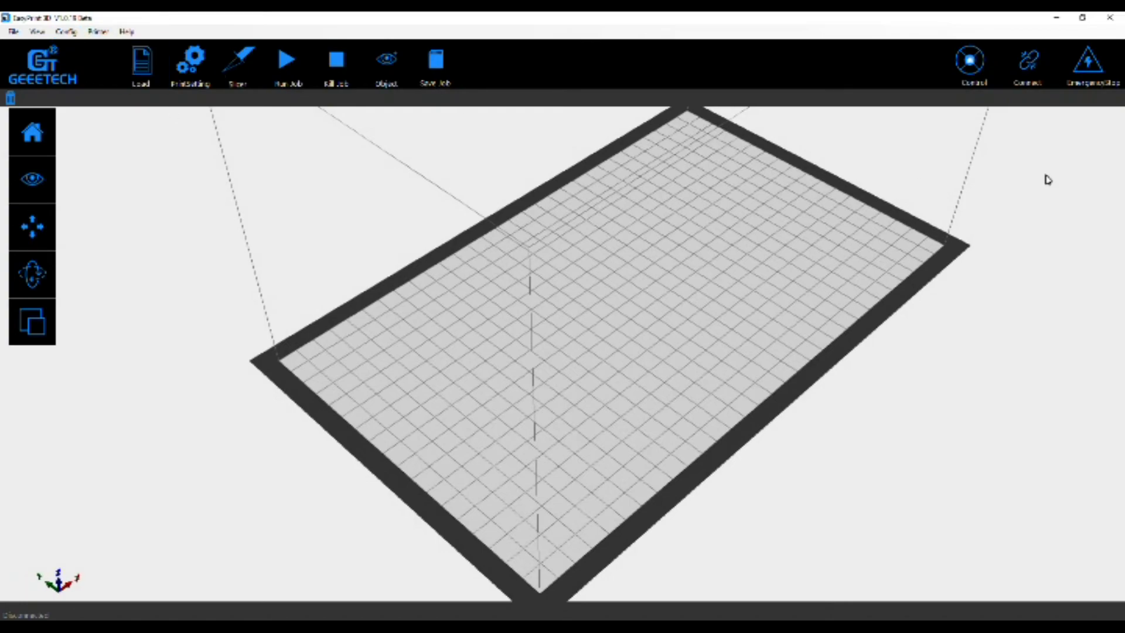
Step: Connect to the D200 with the toolbar Connect button so temperatures appear
{"action": "left_click", "coordinate": [1026, 71]}
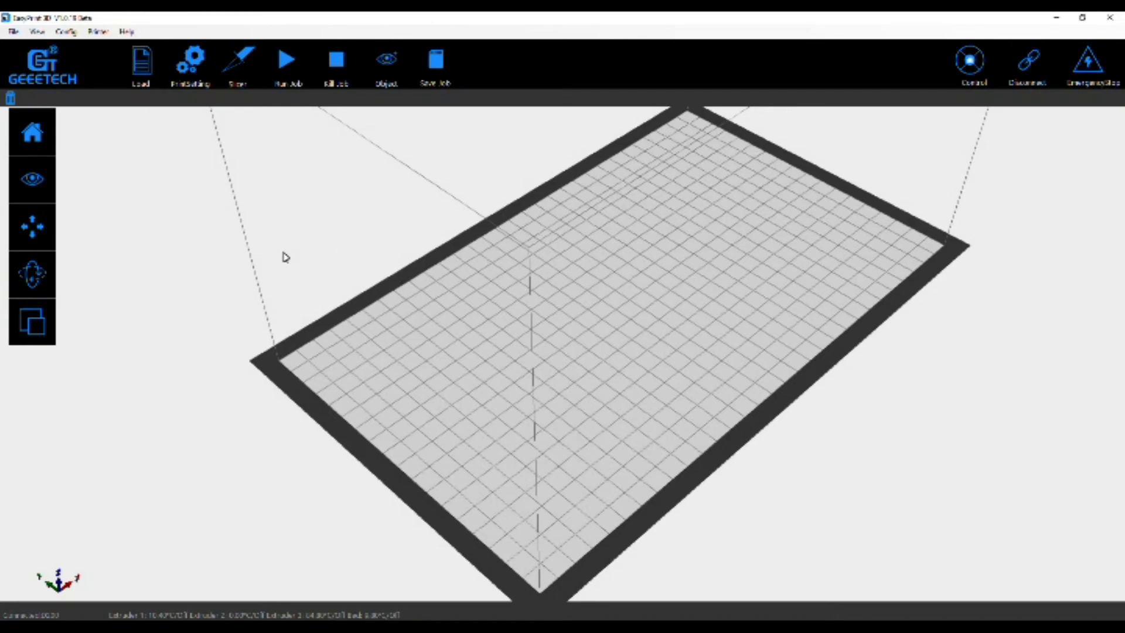
Step: Run Help > Update firmware, confirm the update, and acknowledge 'Update succeed'
{"action": "left_click", "coordinate": [130, 33]}
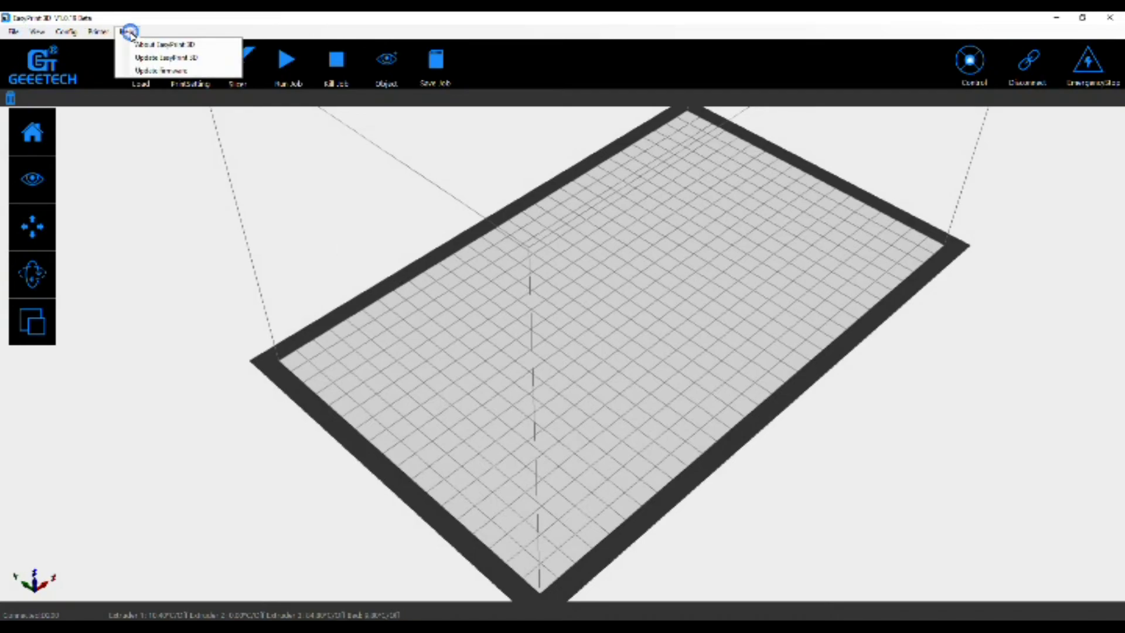
{"action": "left_click", "coordinate": [155, 73]}
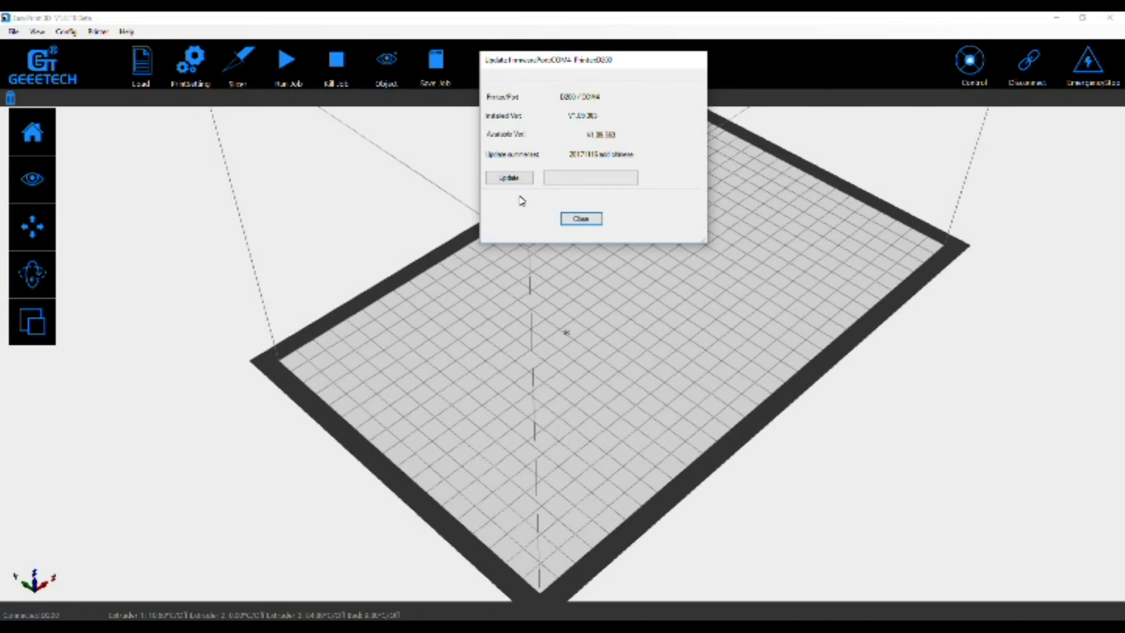
{"action": "left_click", "coordinate": [508, 179]}
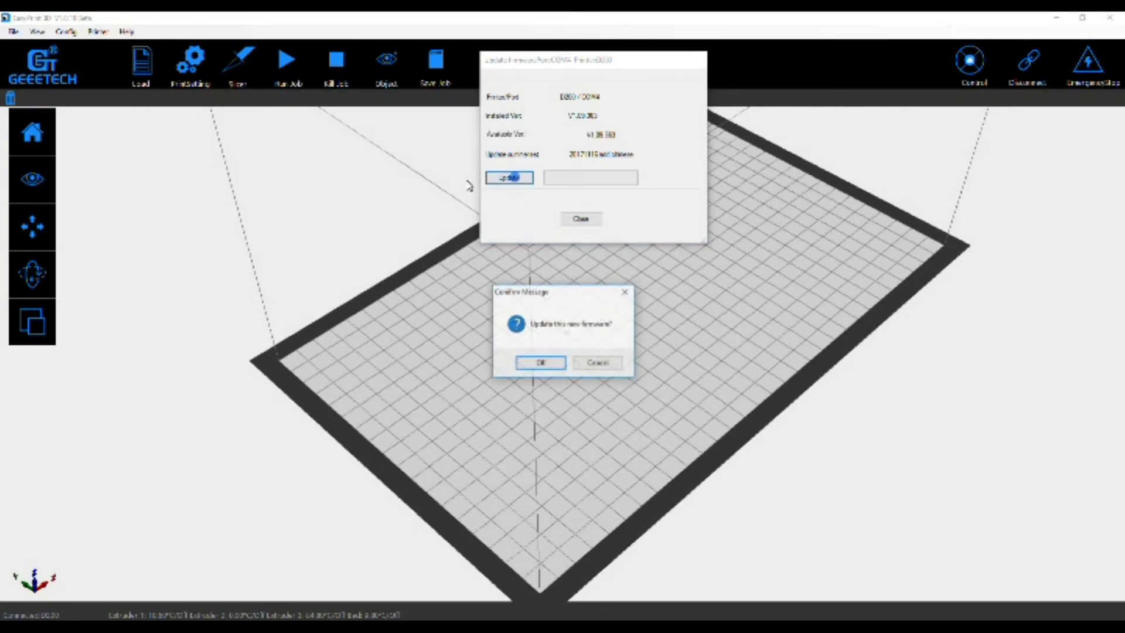
{"action": "left_click", "coordinate": [543, 363]}
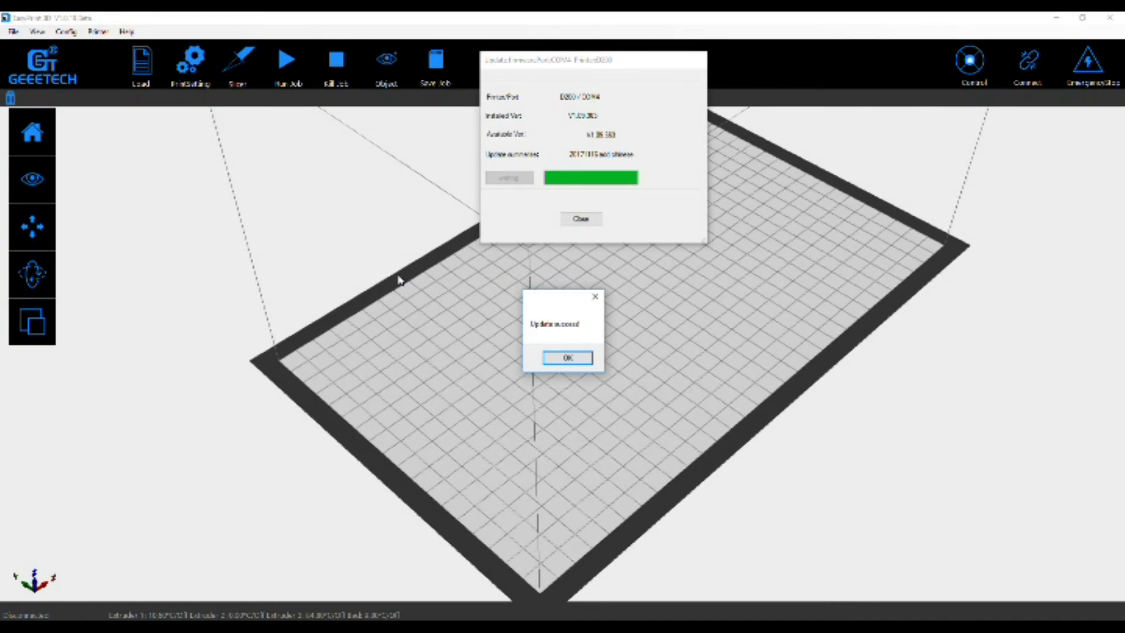
{"action": "left_click", "coordinate": [572, 360]}
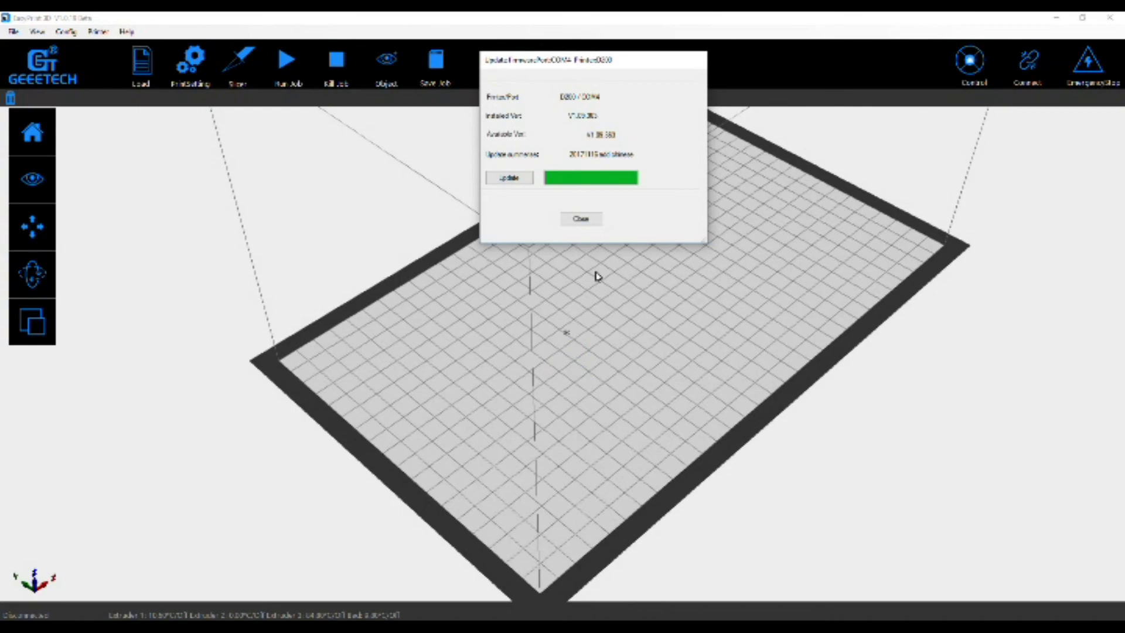
Step: Close the Update firmware dialog and connect to the D200 again
{"action": "left_click", "coordinate": [582, 219]}
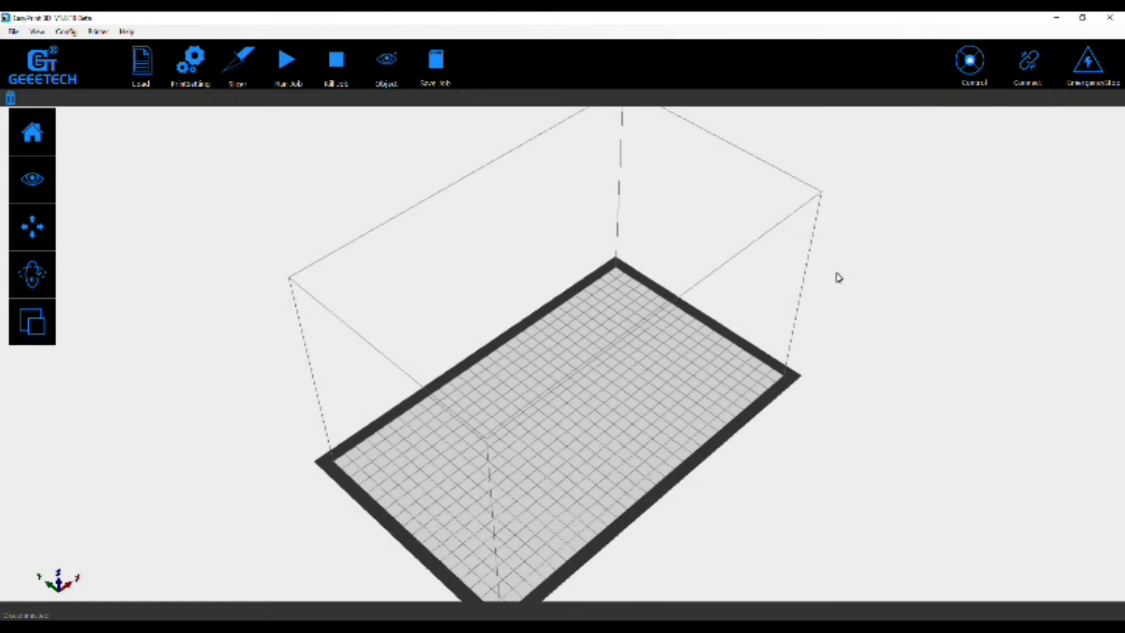
{"action": "left_click", "coordinate": [1027, 58]}
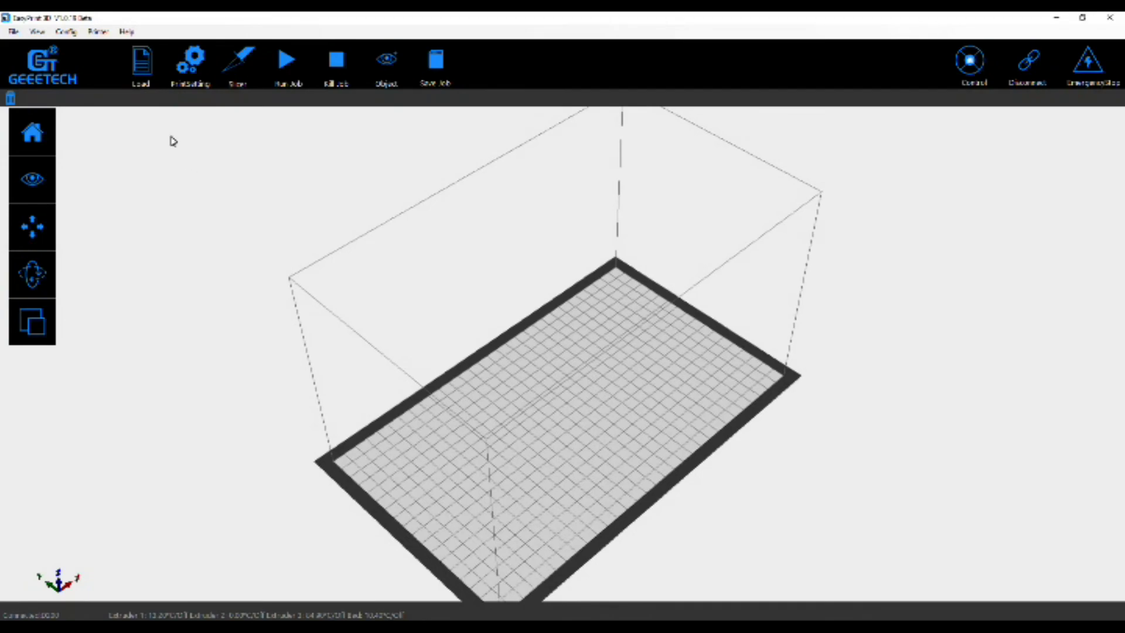
{"action": "left_click", "coordinate": [147, 69]}
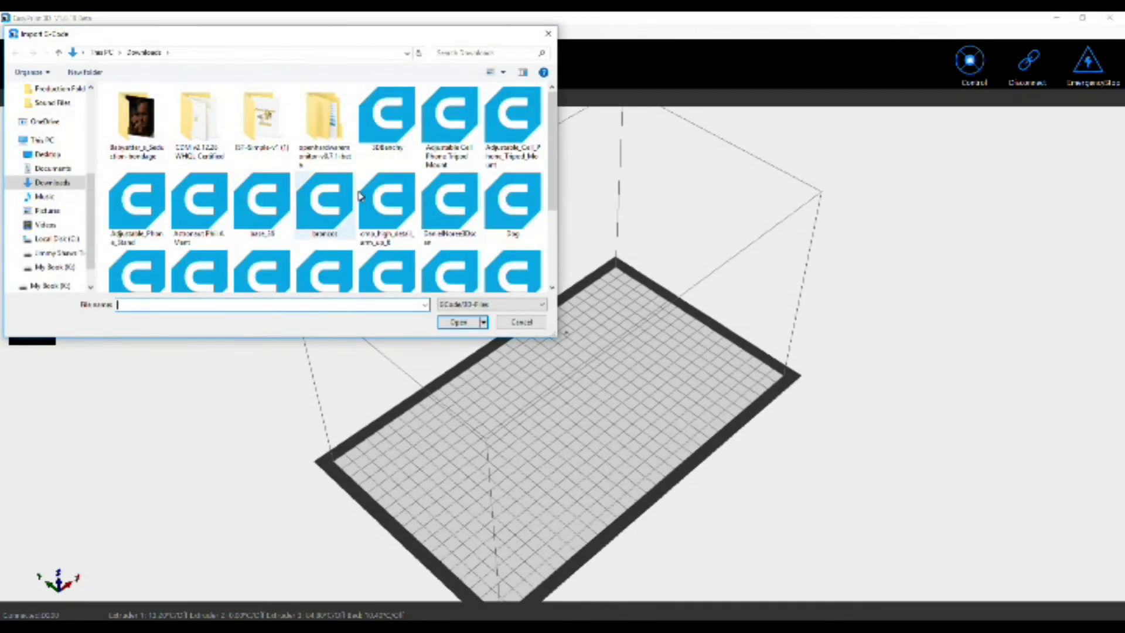
{"action": "left_click", "coordinate": [387, 117]}
{"action": "left_click", "coordinate": [458, 324]}
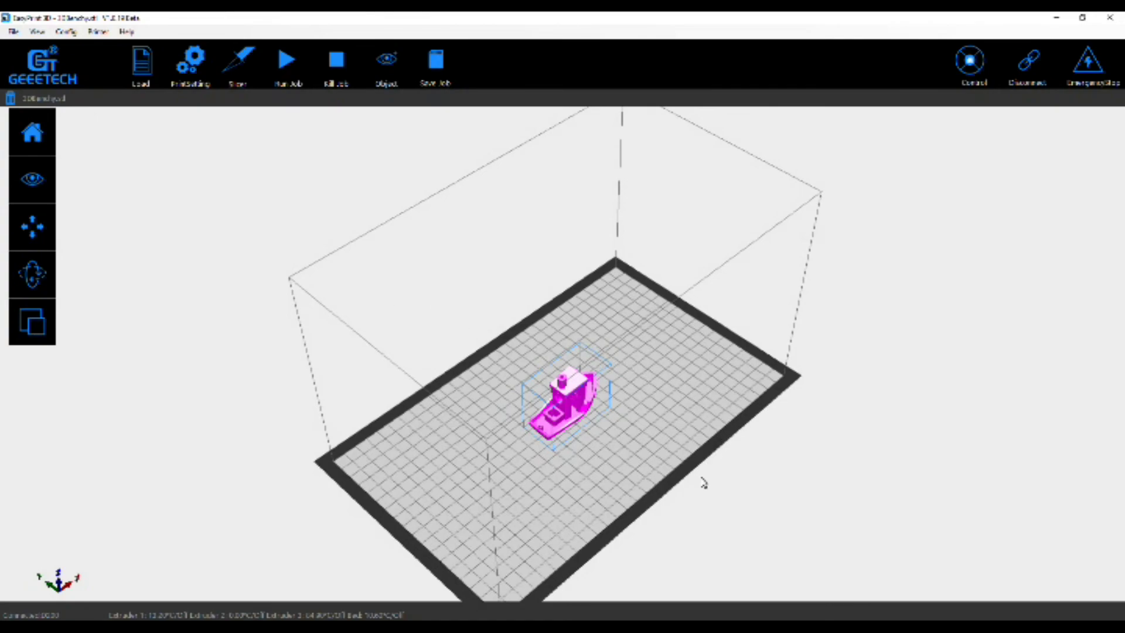
Step: Scale the Benchy uniformly by entering 0.5 for X with the lock on
{"action": "left_click_drag", "start_coordinate": [686, 438], "coordinate": [539, 327]}
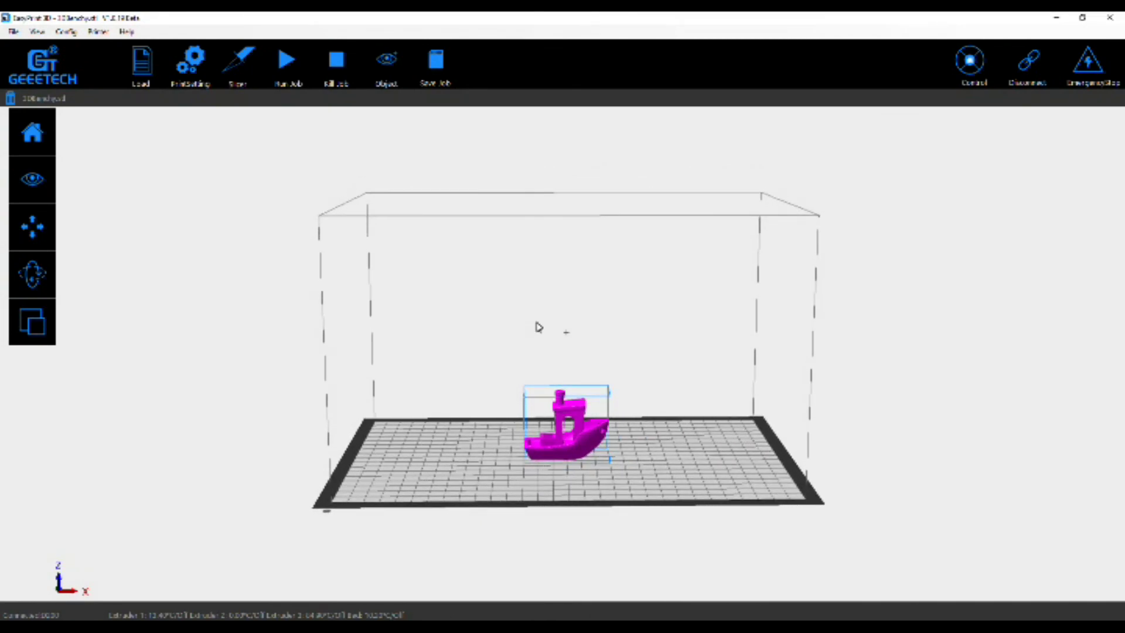
{"action": "left_click", "coordinate": [18, 314]}
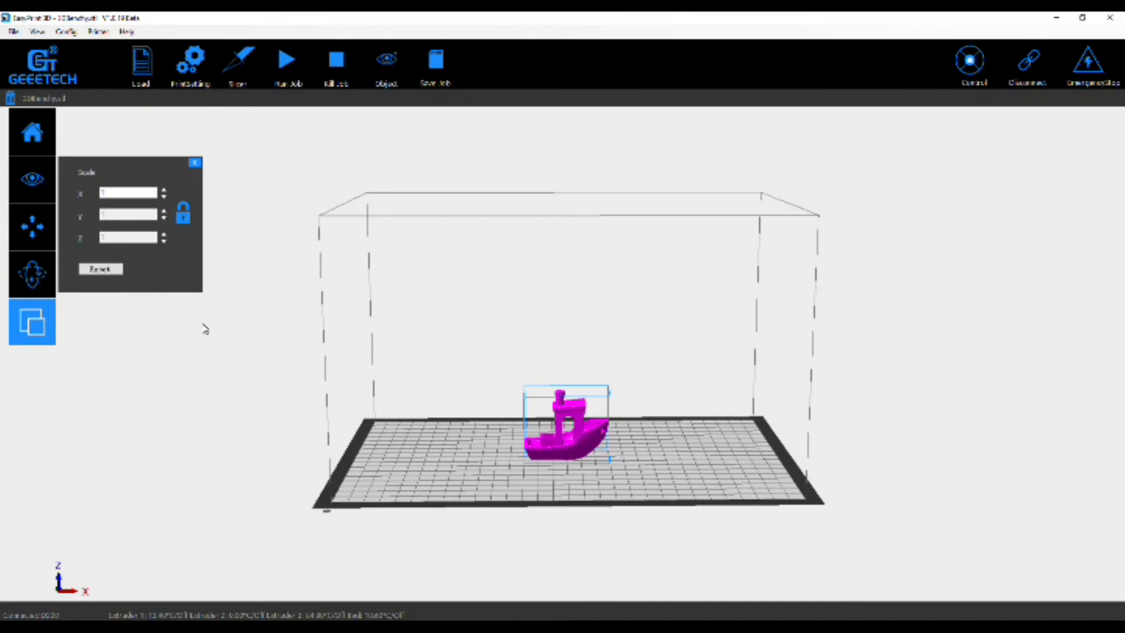
{"action": "left_click_drag", "start_coordinate": [126, 192], "coordinate": [98, 195]}
{"action": "type", "text": ".5"}
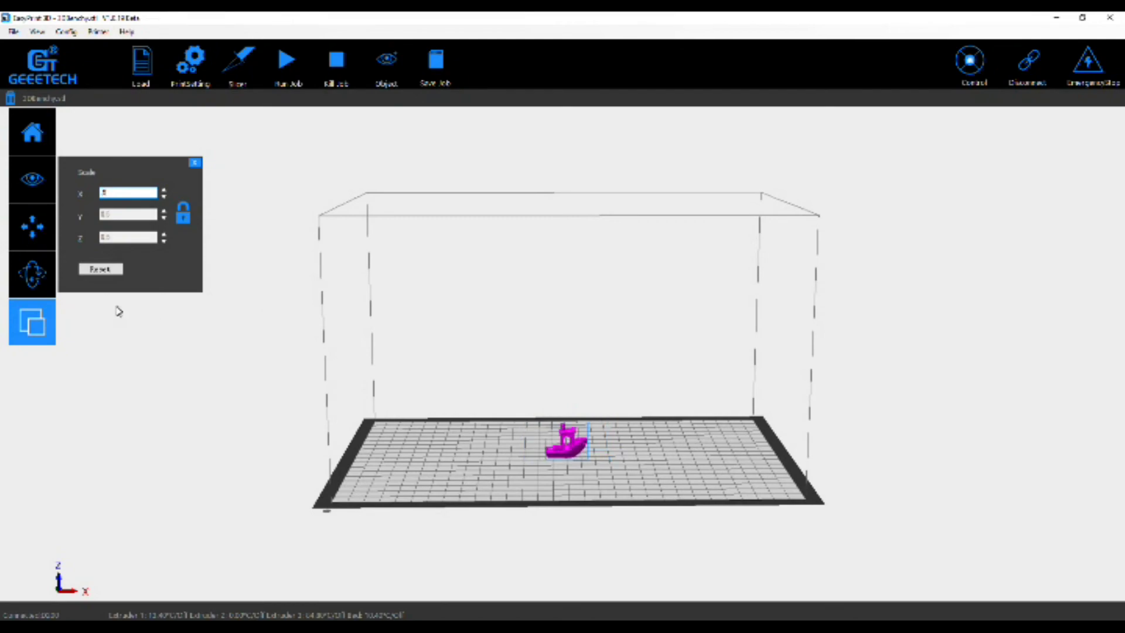
{"action": "left_click", "coordinate": [195, 163]}
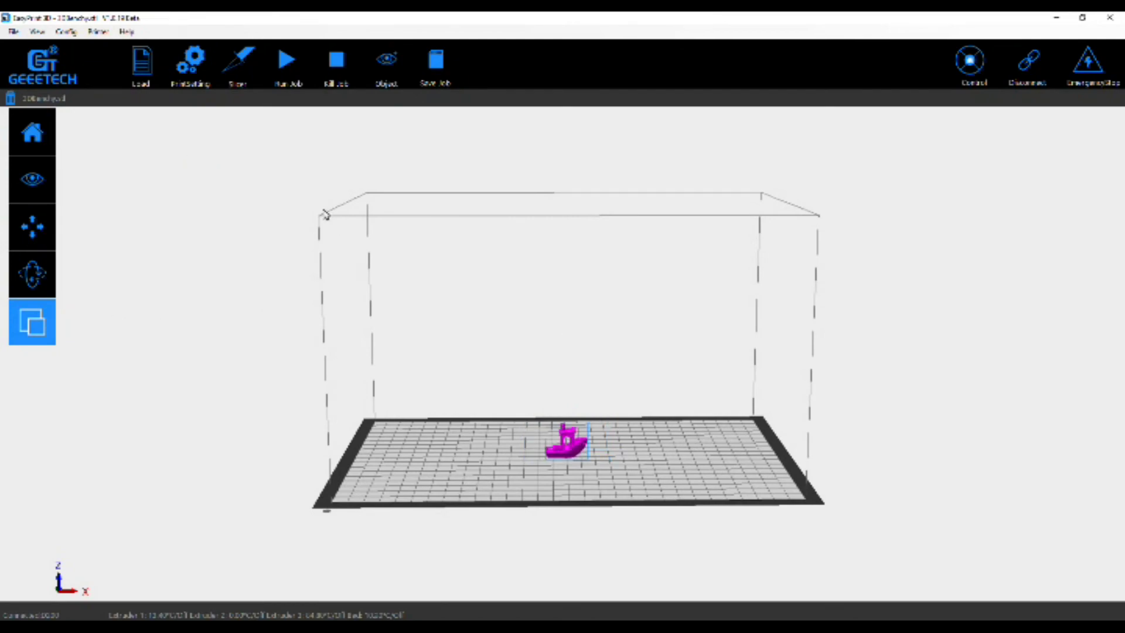
Step: Review Quick settings (10% infill, 0.3 mm layers, 210 °C), confirm, and reopen Print Settings
{"action": "left_click", "coordinate": [191, 62]}
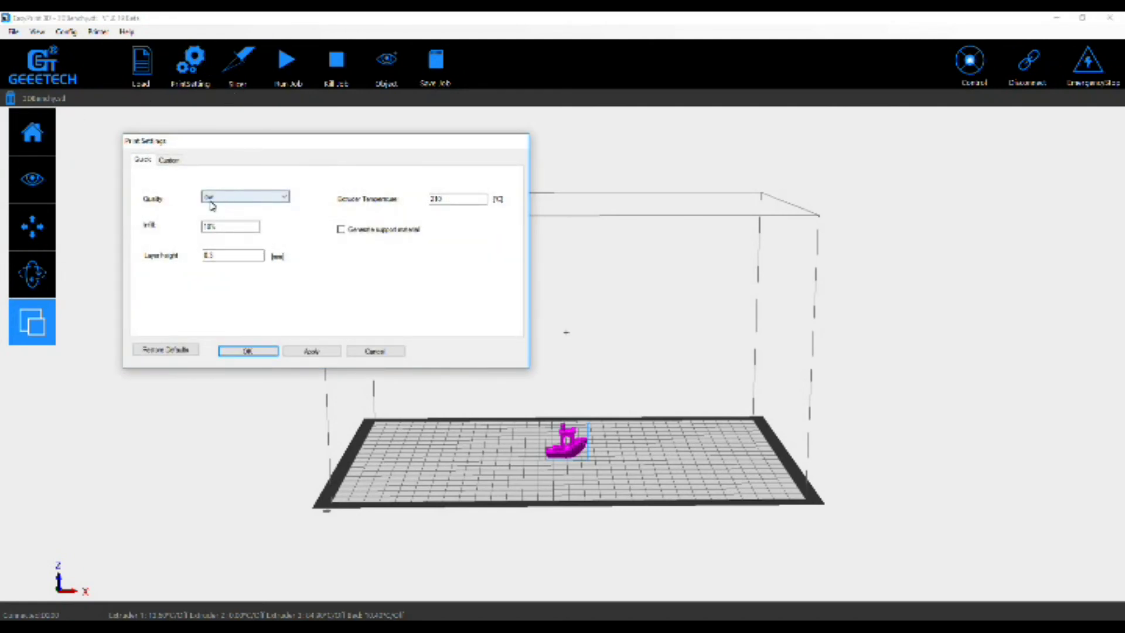
{"action": "left_click", "coordinate": [206, 230]}
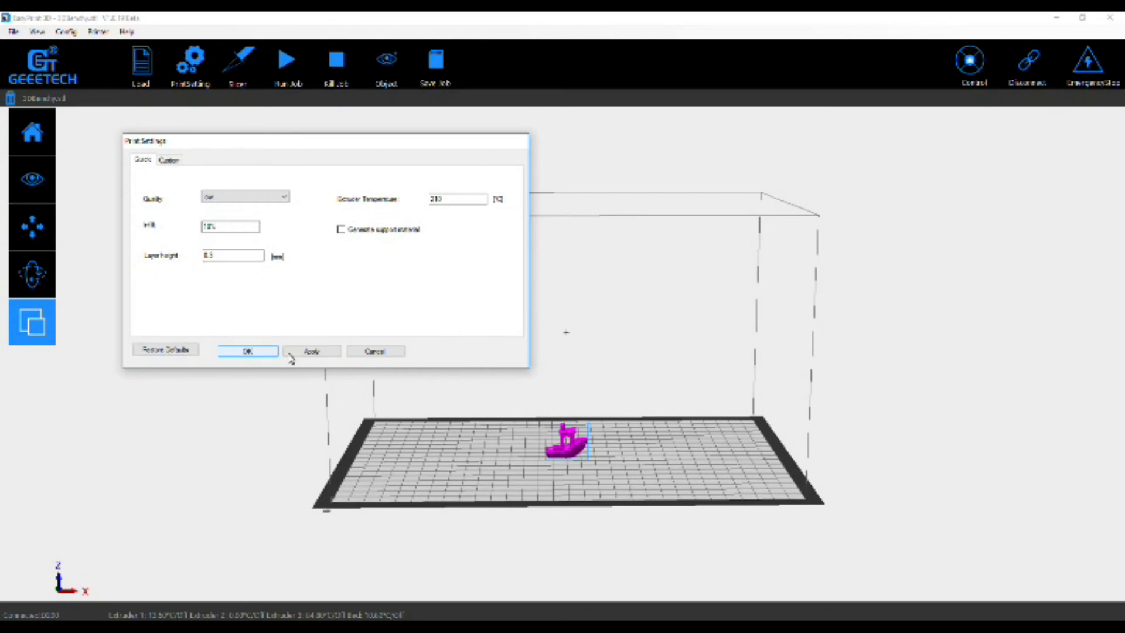
{"action": "left_click", "coordinate": [250, 352]}
{"action": "left_click", "coordinate": [187, 64]}
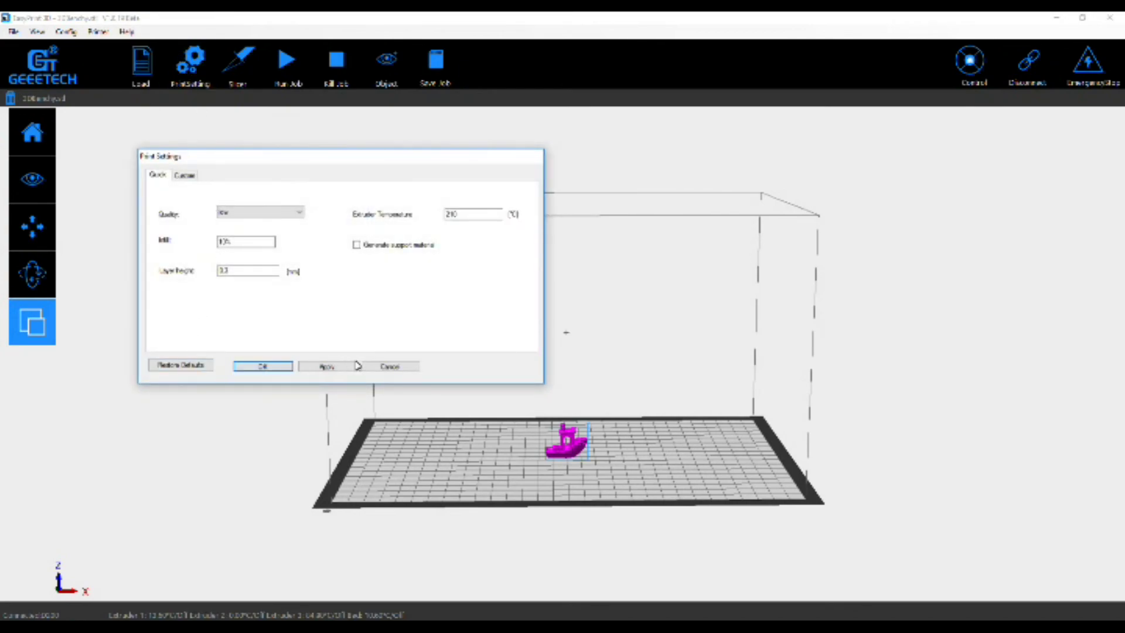
Step: Check Custom nozzle diameter, Perimeters and Retraction, then apply and close Print Settings
{"action": "left_click", "coordinate": [187, 176]}
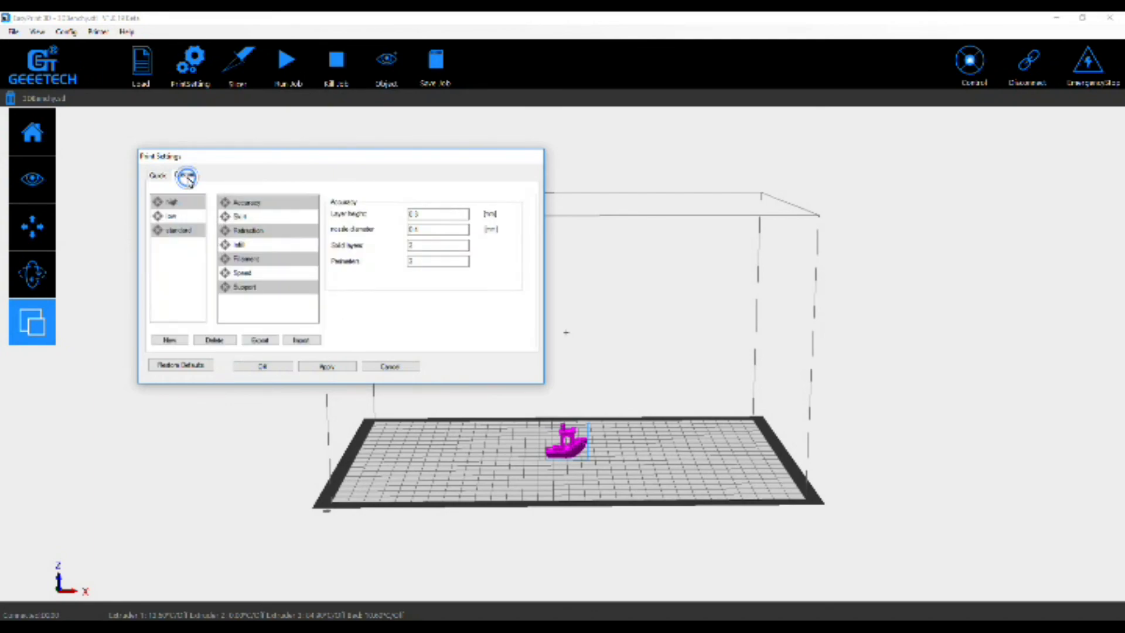
{"action": "left_click", "coordinate": [432, 233]}
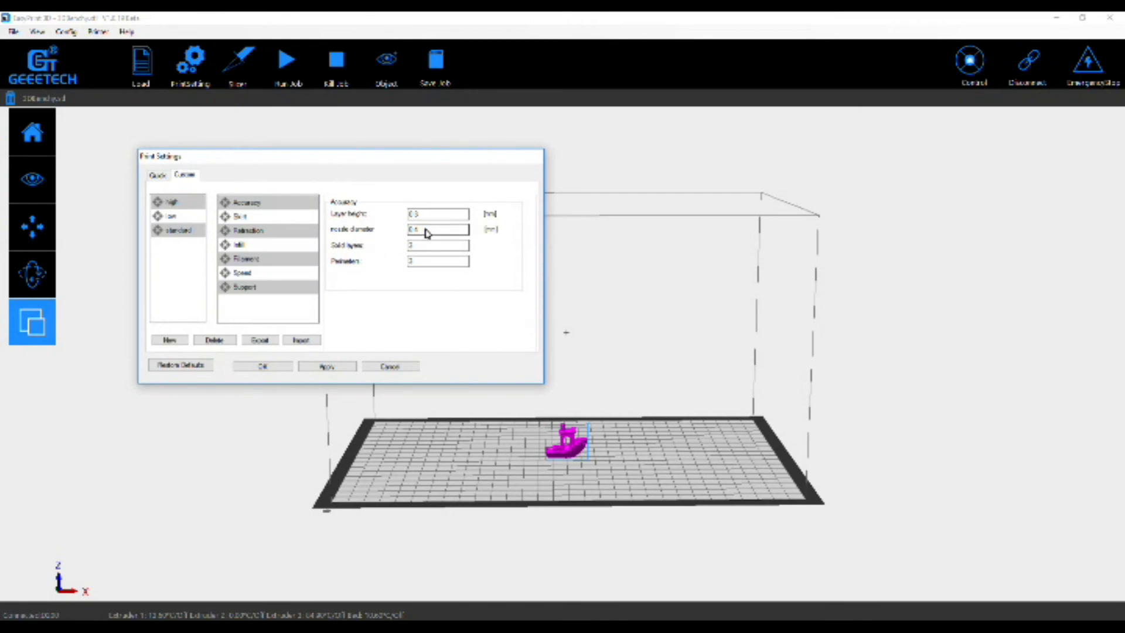
{"action": "left_click", "coordinate": [434, 261]}
{"action": "left_click", "coordinate": [249, 231]}
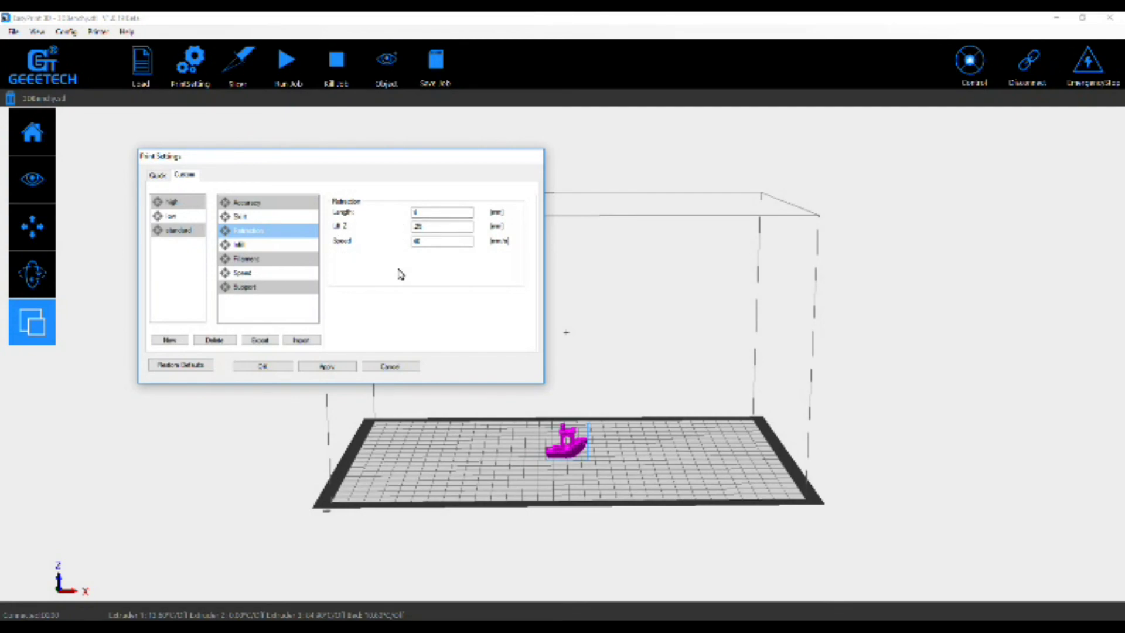
{"action": "left_click", "coordinate": [329, 368]}
{"action": "left_click", "coordinate": [264, 367]}
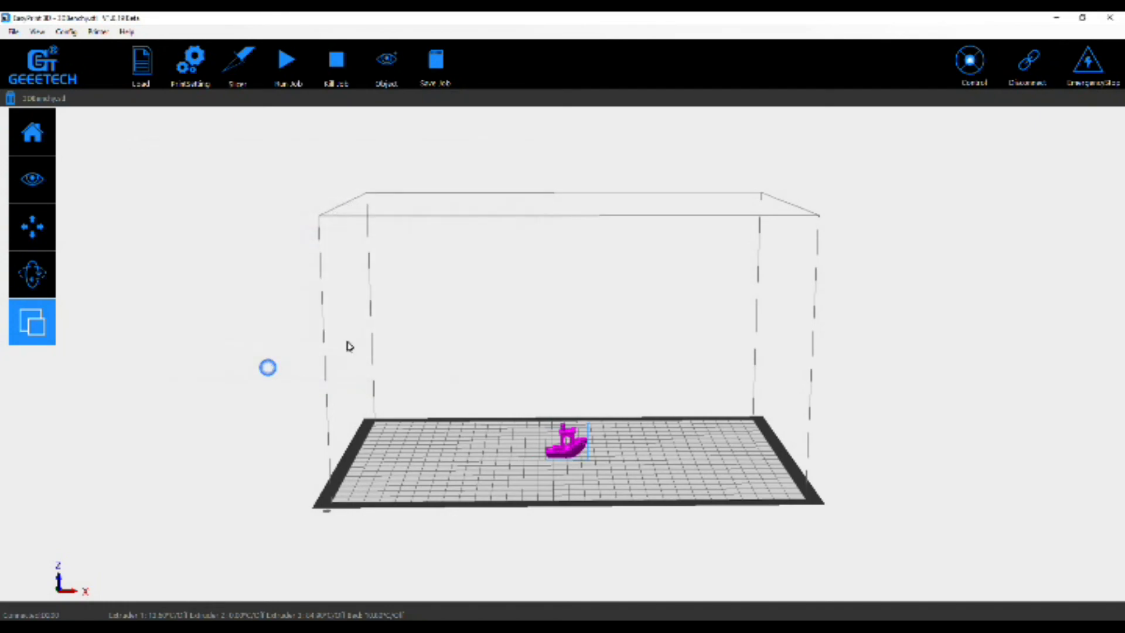
Step: Slice the half-size Benchy with the Slicer button and wait for the toolpath preview
{"action": "left_click", "coordinate": [234, 72]}
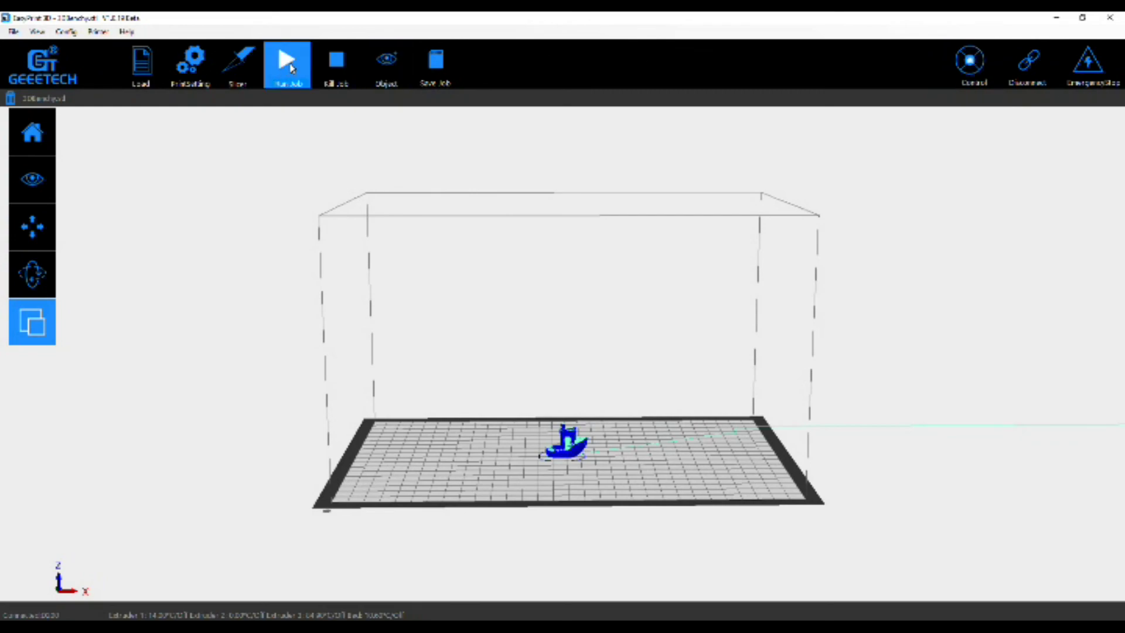
Step: Send the sliced Benchy to the connected D200 with Run Job
{"action": "left_click", "coordinate": [290, 66]}
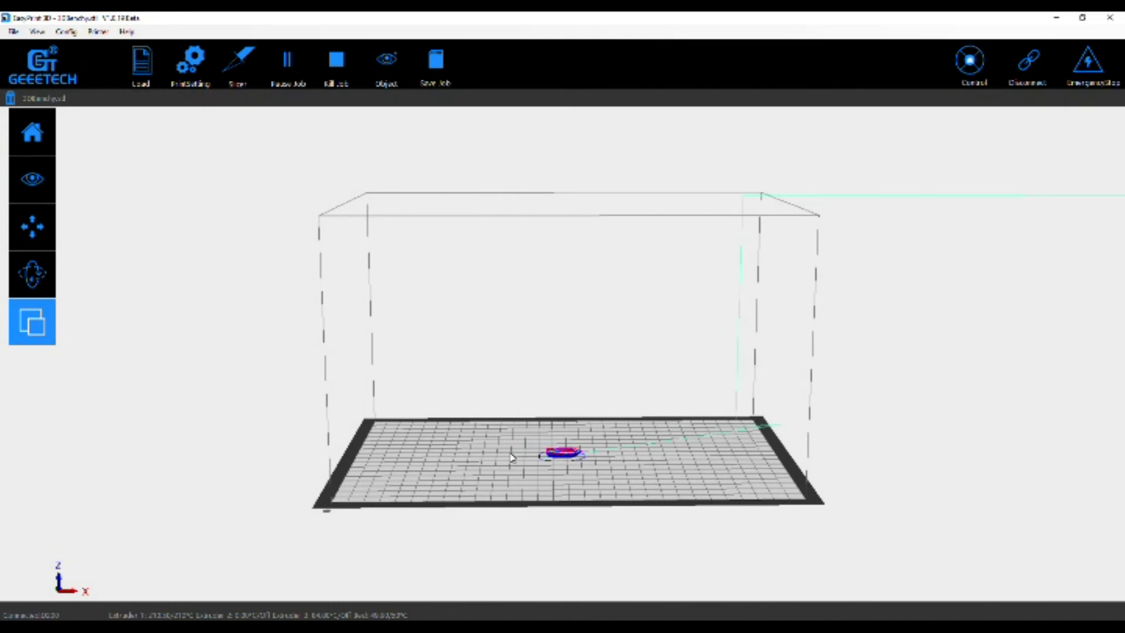
Step: Zoom in and tilt the view to a low, front-on angle of the printing hull
{"action": "scroll", "coordinate": [512, 458], "scroll_direction": "up", "scroll_amount": 3}
{"action": "scroll", "coordinate": [494, 542], "scroll_direction": "up", "scroll_amount": 5}
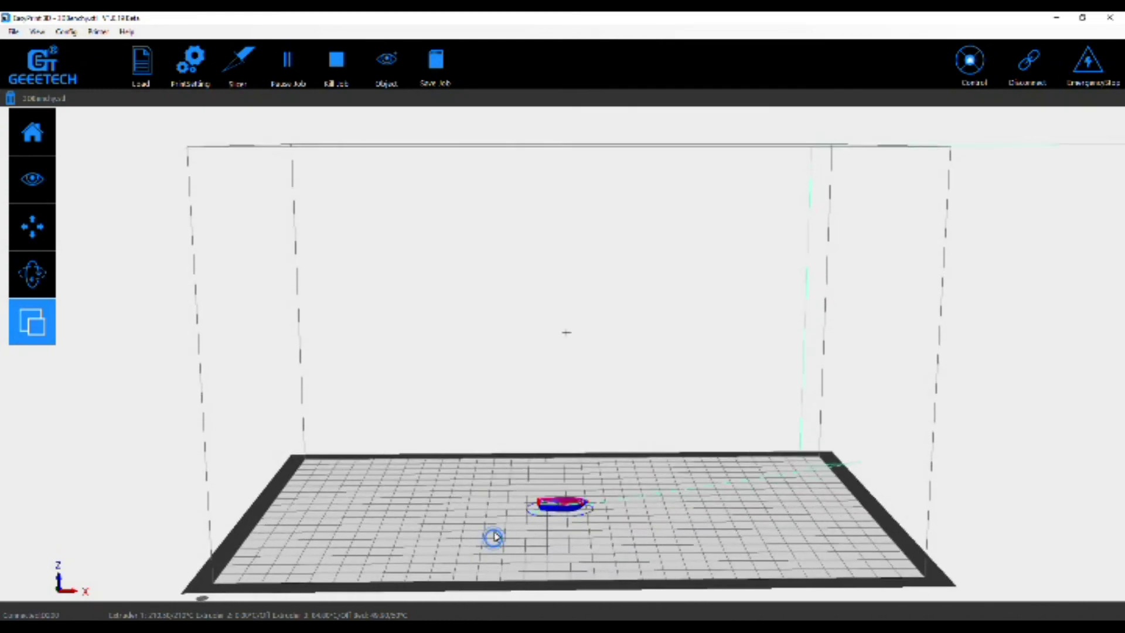
{"action": "left_click_drag", "start_coordinate": [460, 577], "coordinate": [468, 541]}
{"action": "left_click_drag", "start_coordinate": [625, 542], "coordinate": [574, 568]}
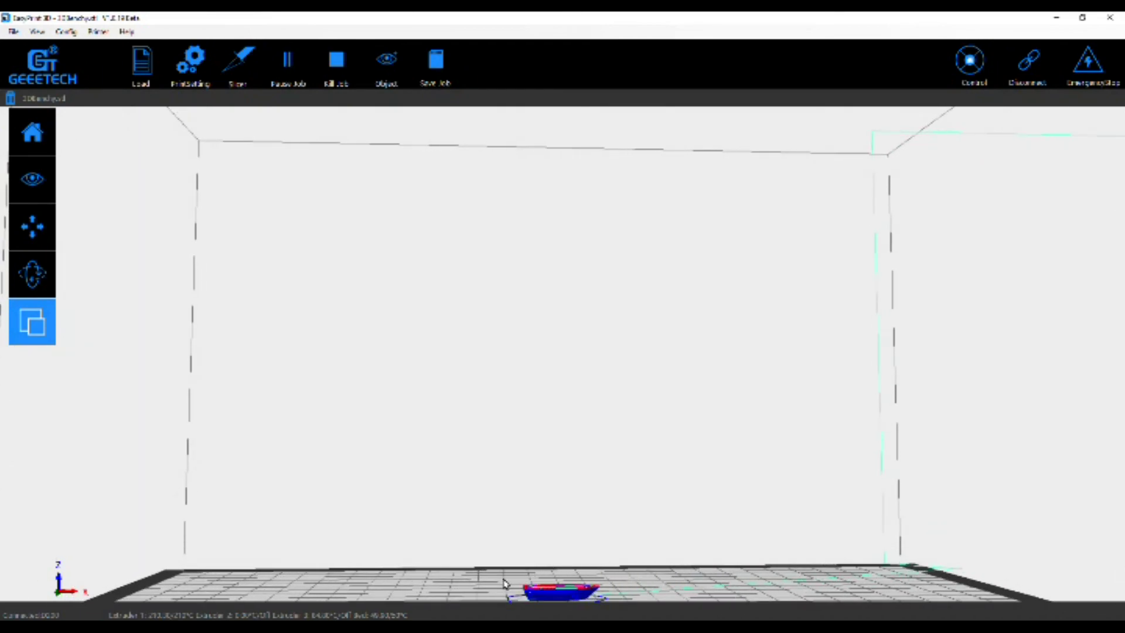
{"action": "left_click_drag", "start_coordinate": [502, 582], "coordinate": [497, 603]}
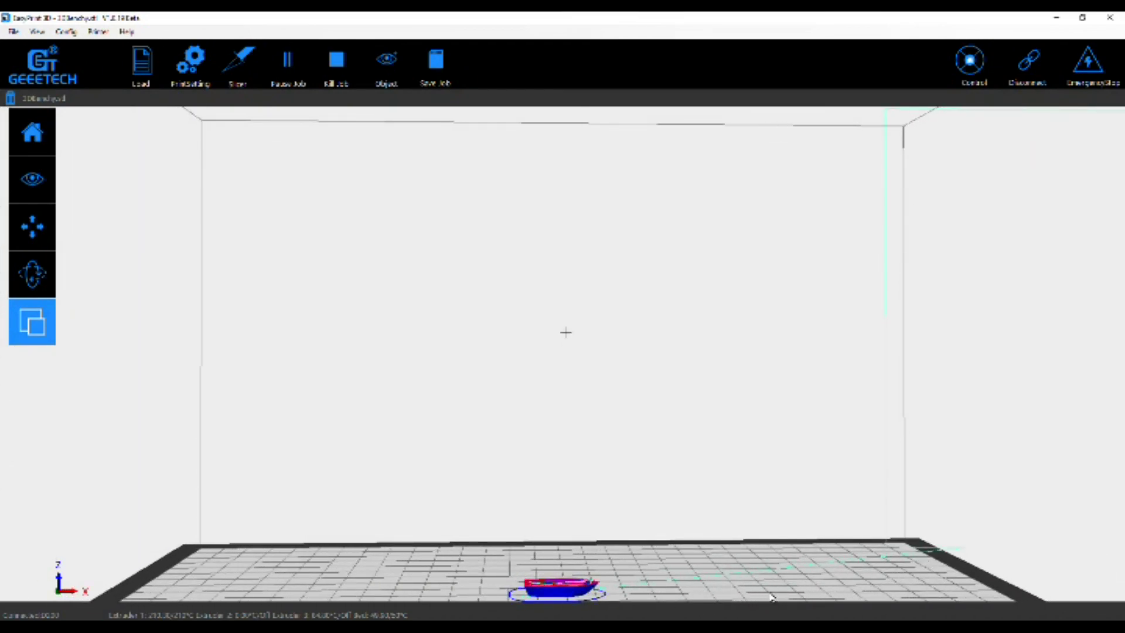